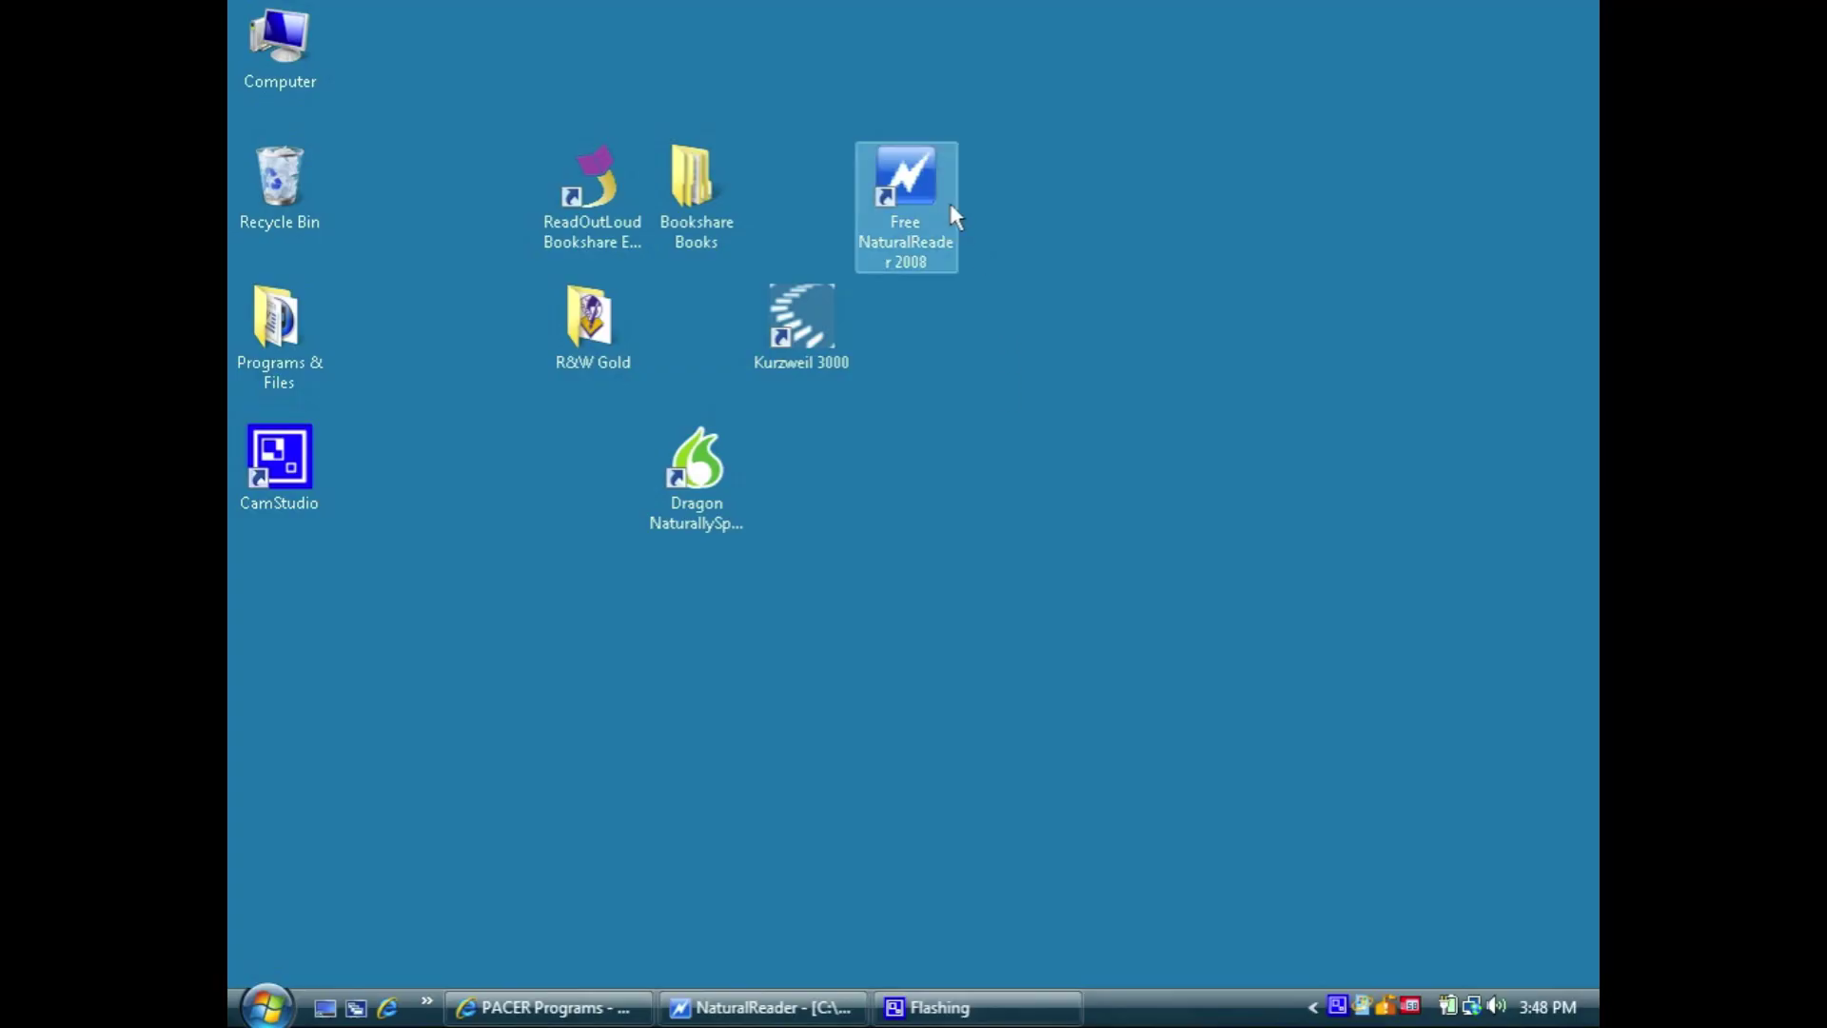
Launch NaturalReader from the desktop and bring the PACER Programs web page back.
double_click(926, 184)
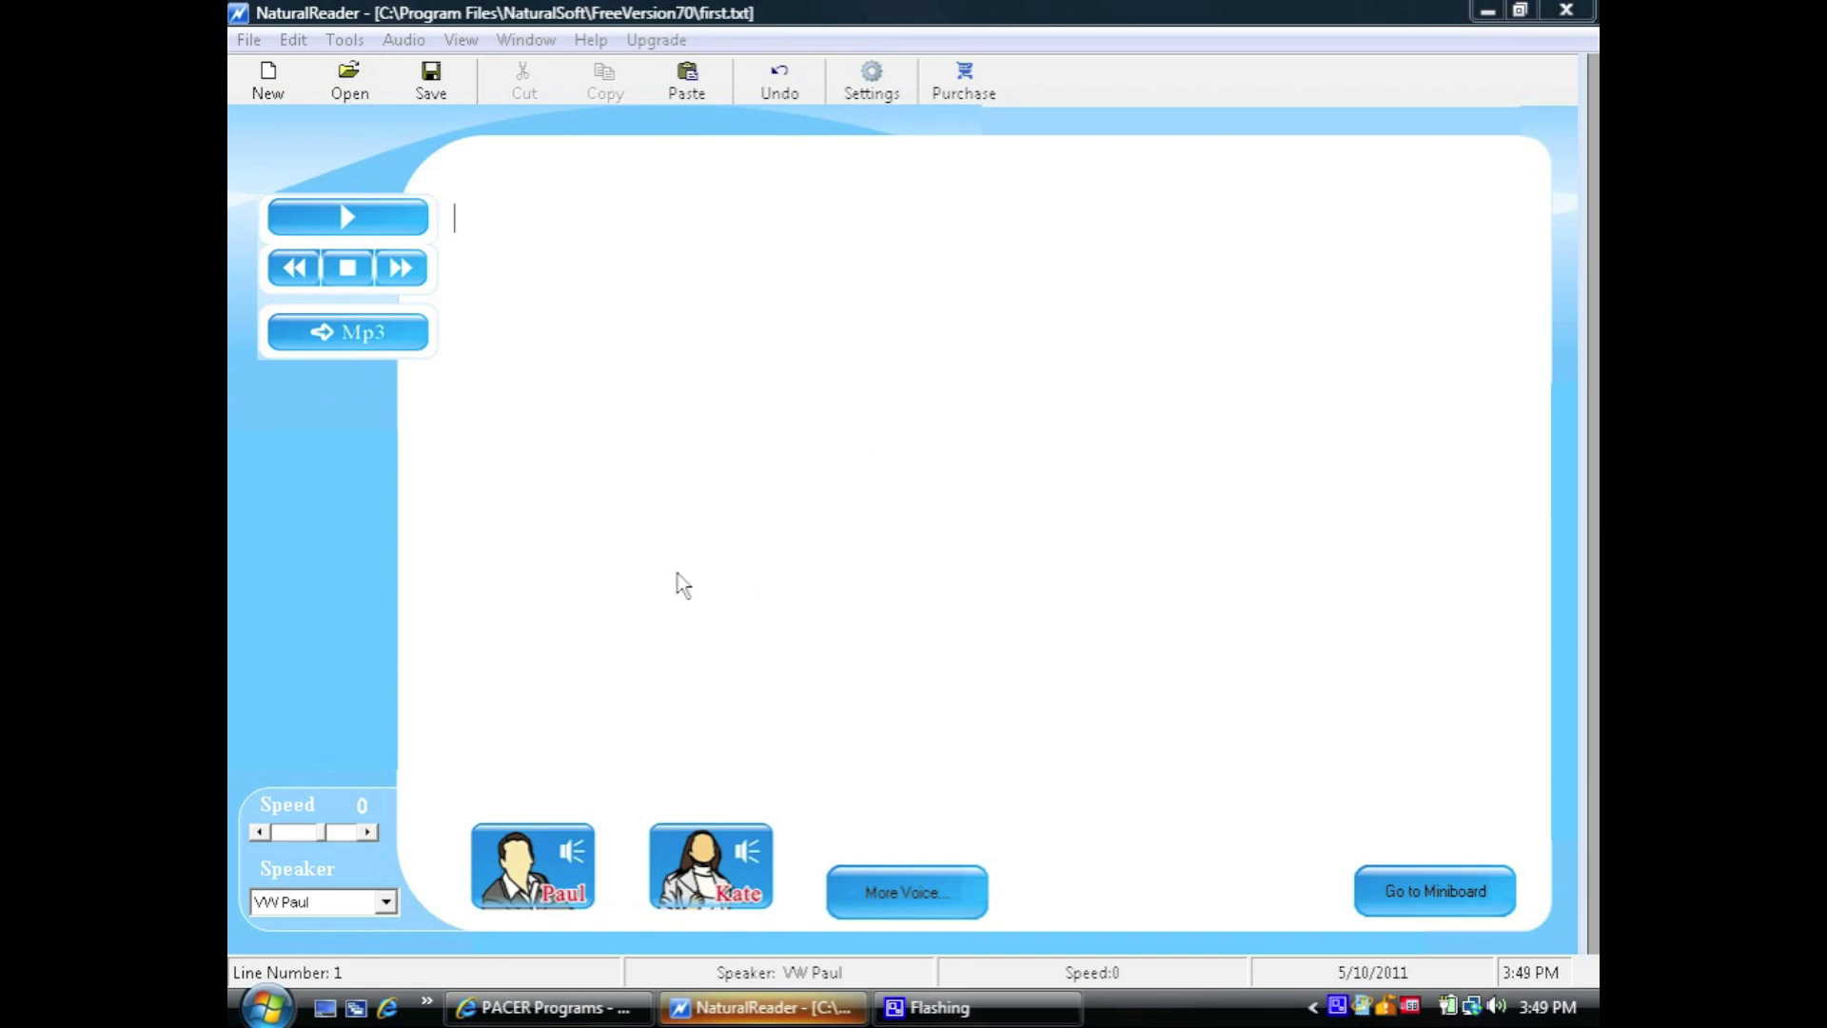
click(529, 1009)
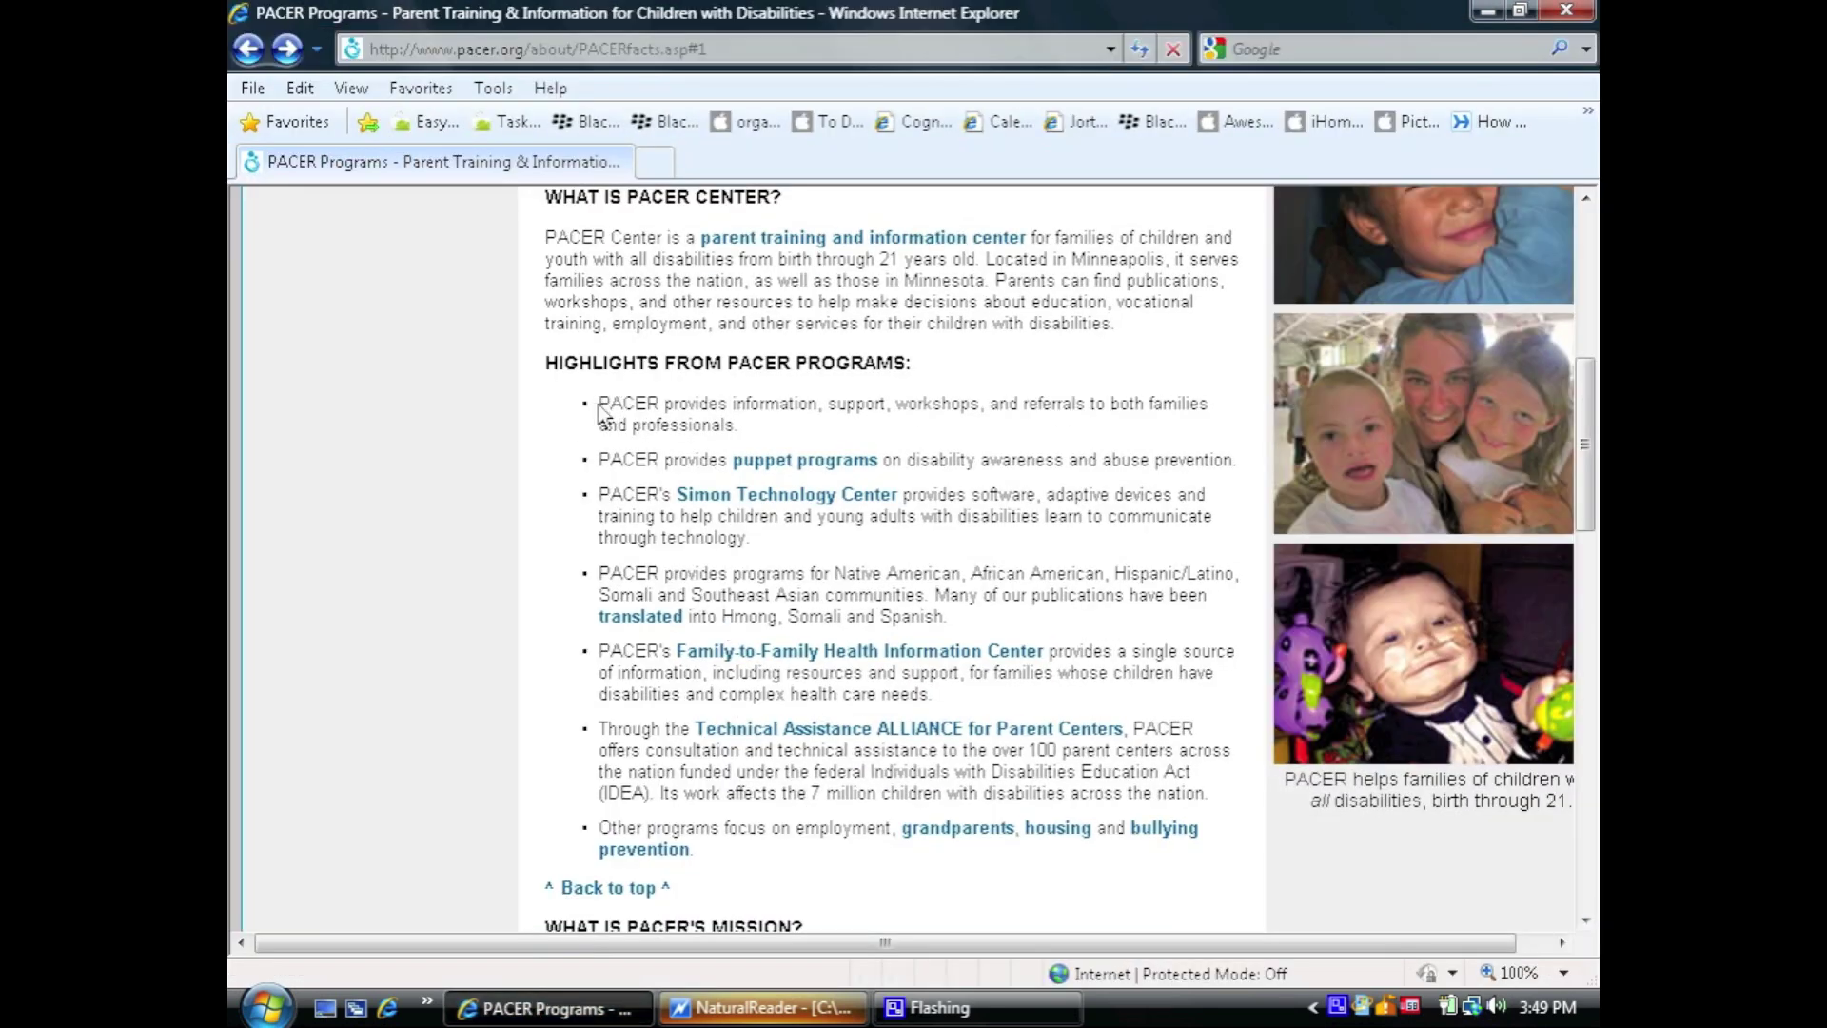
Copy the first PACER highlights bullet sentence and return to NaturalReader.
triple_click(607, 410)
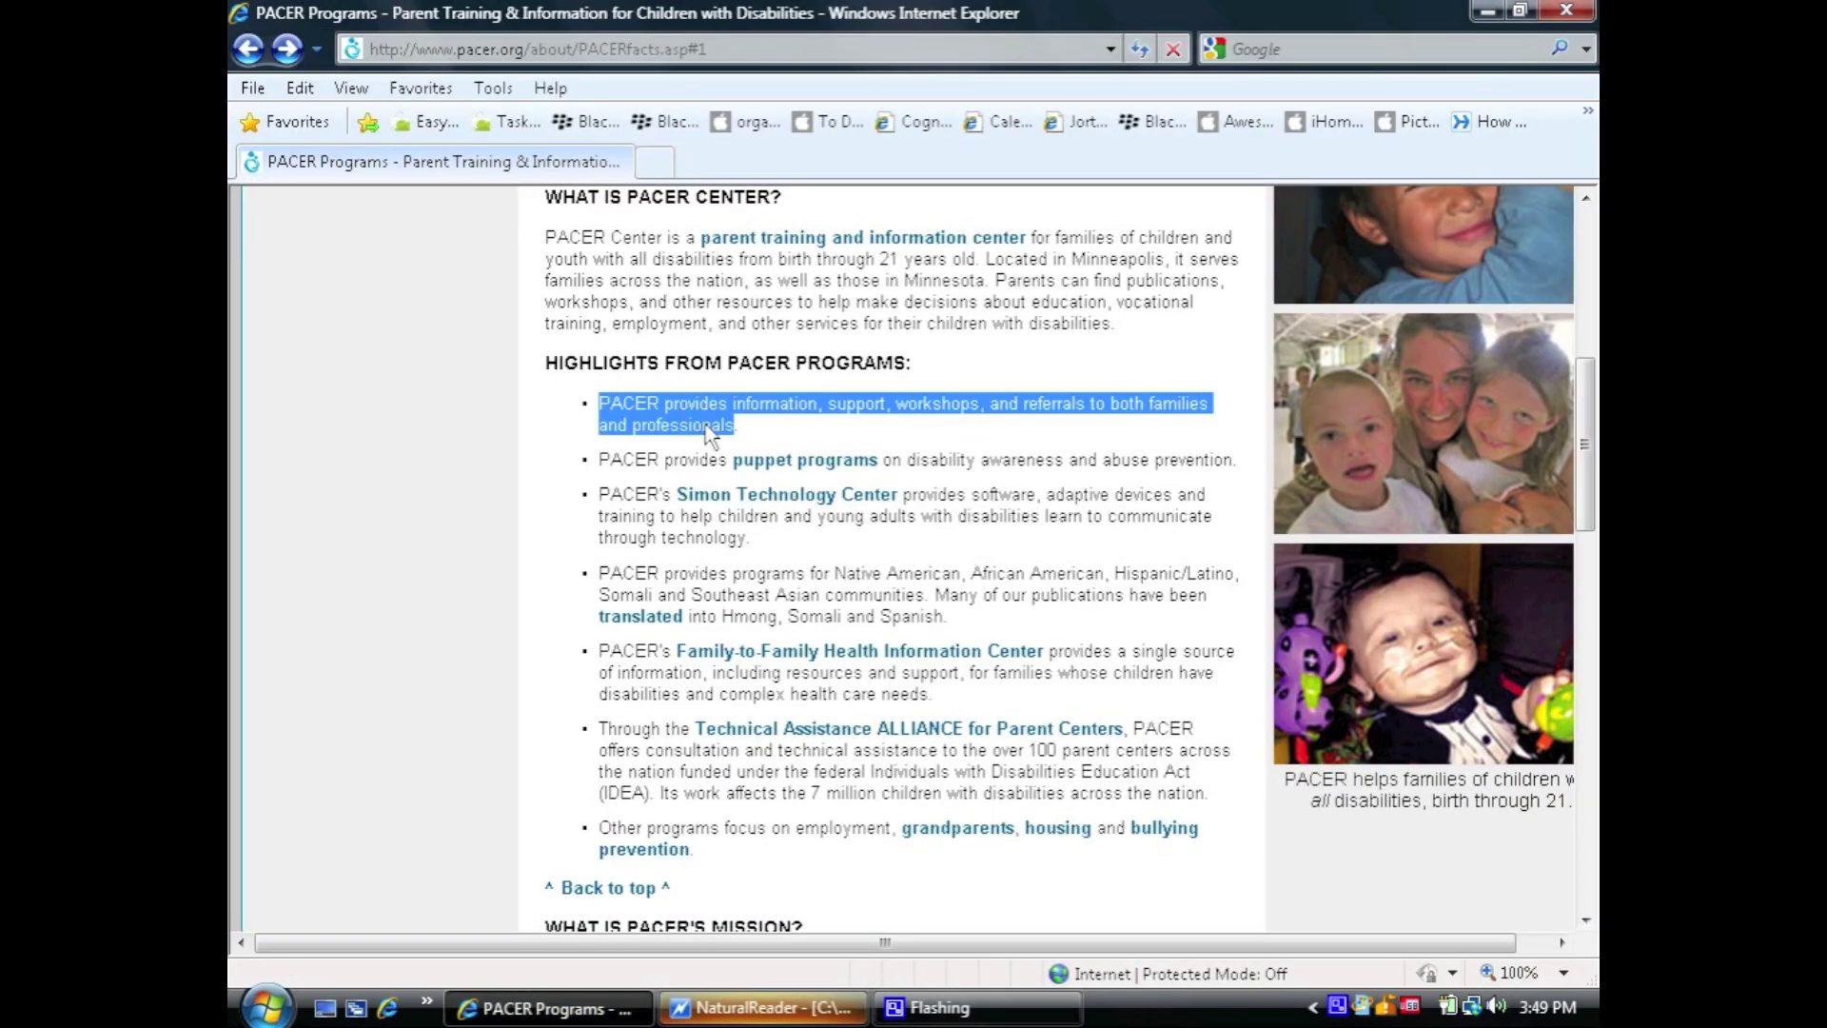
right_click(664, 395)
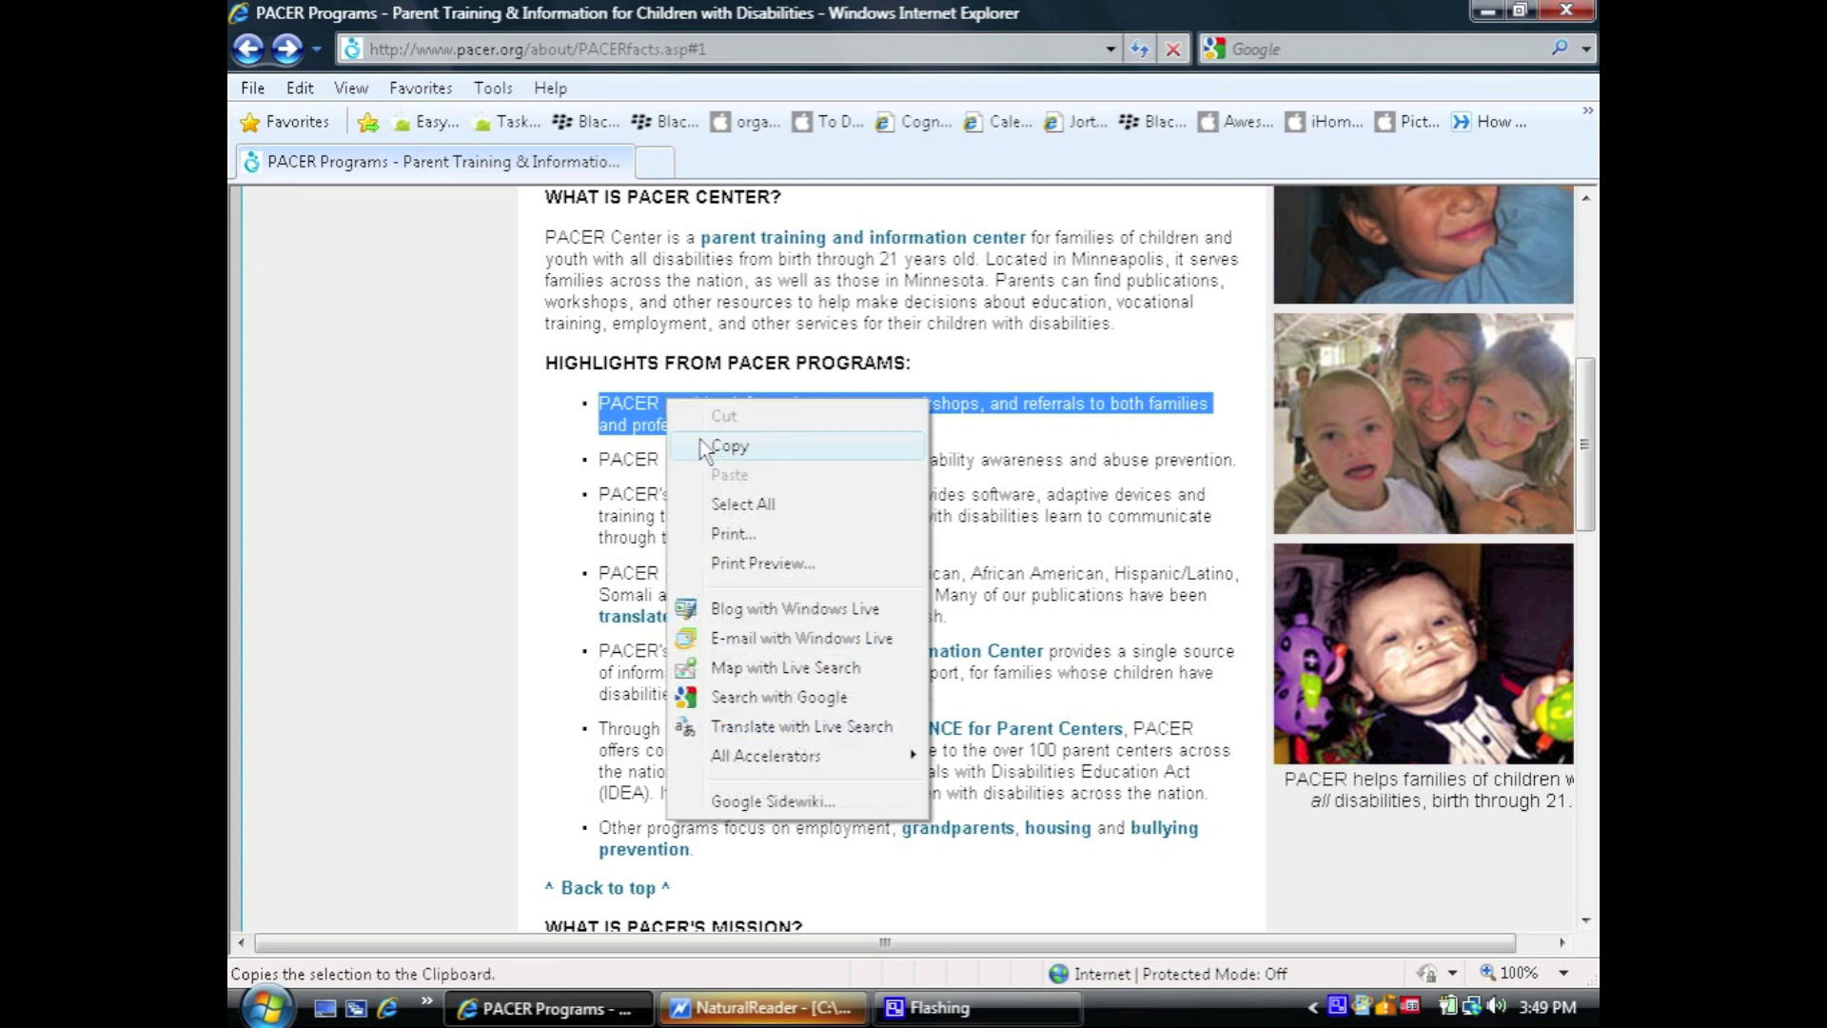
click(728, 447)
mouse_move(550, 1009)
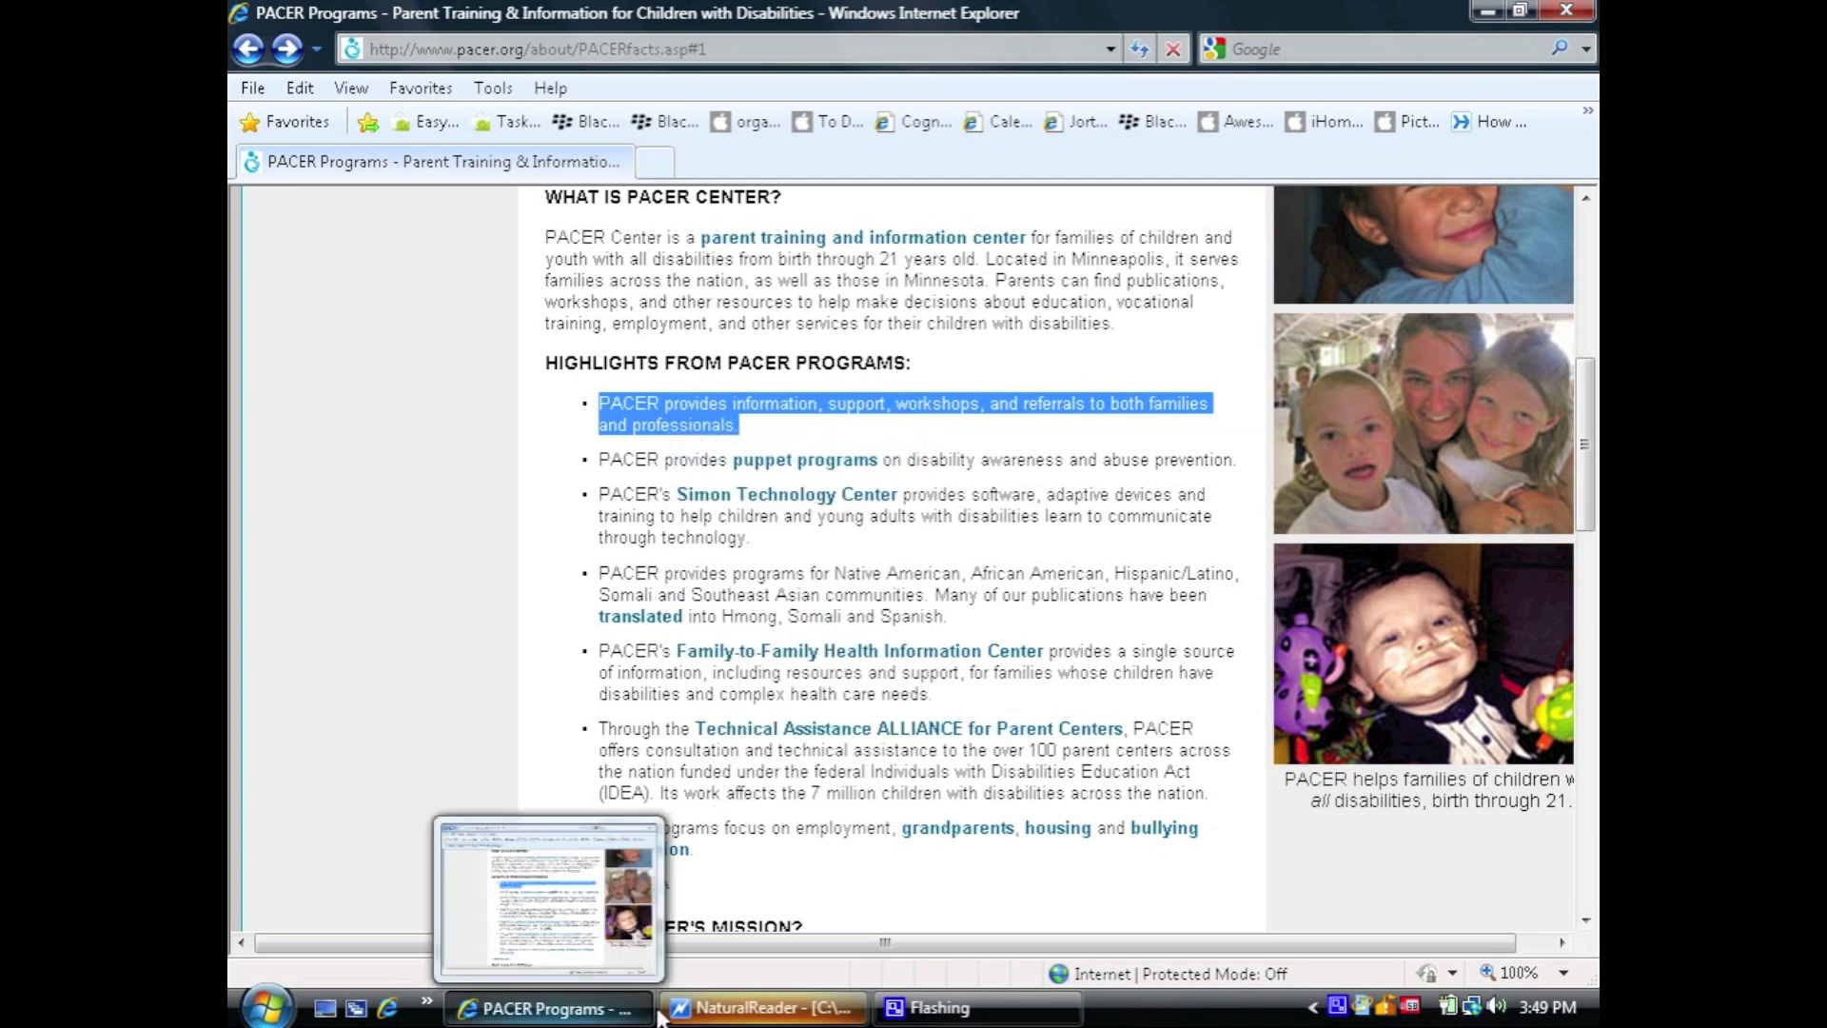
click(764, 1008)
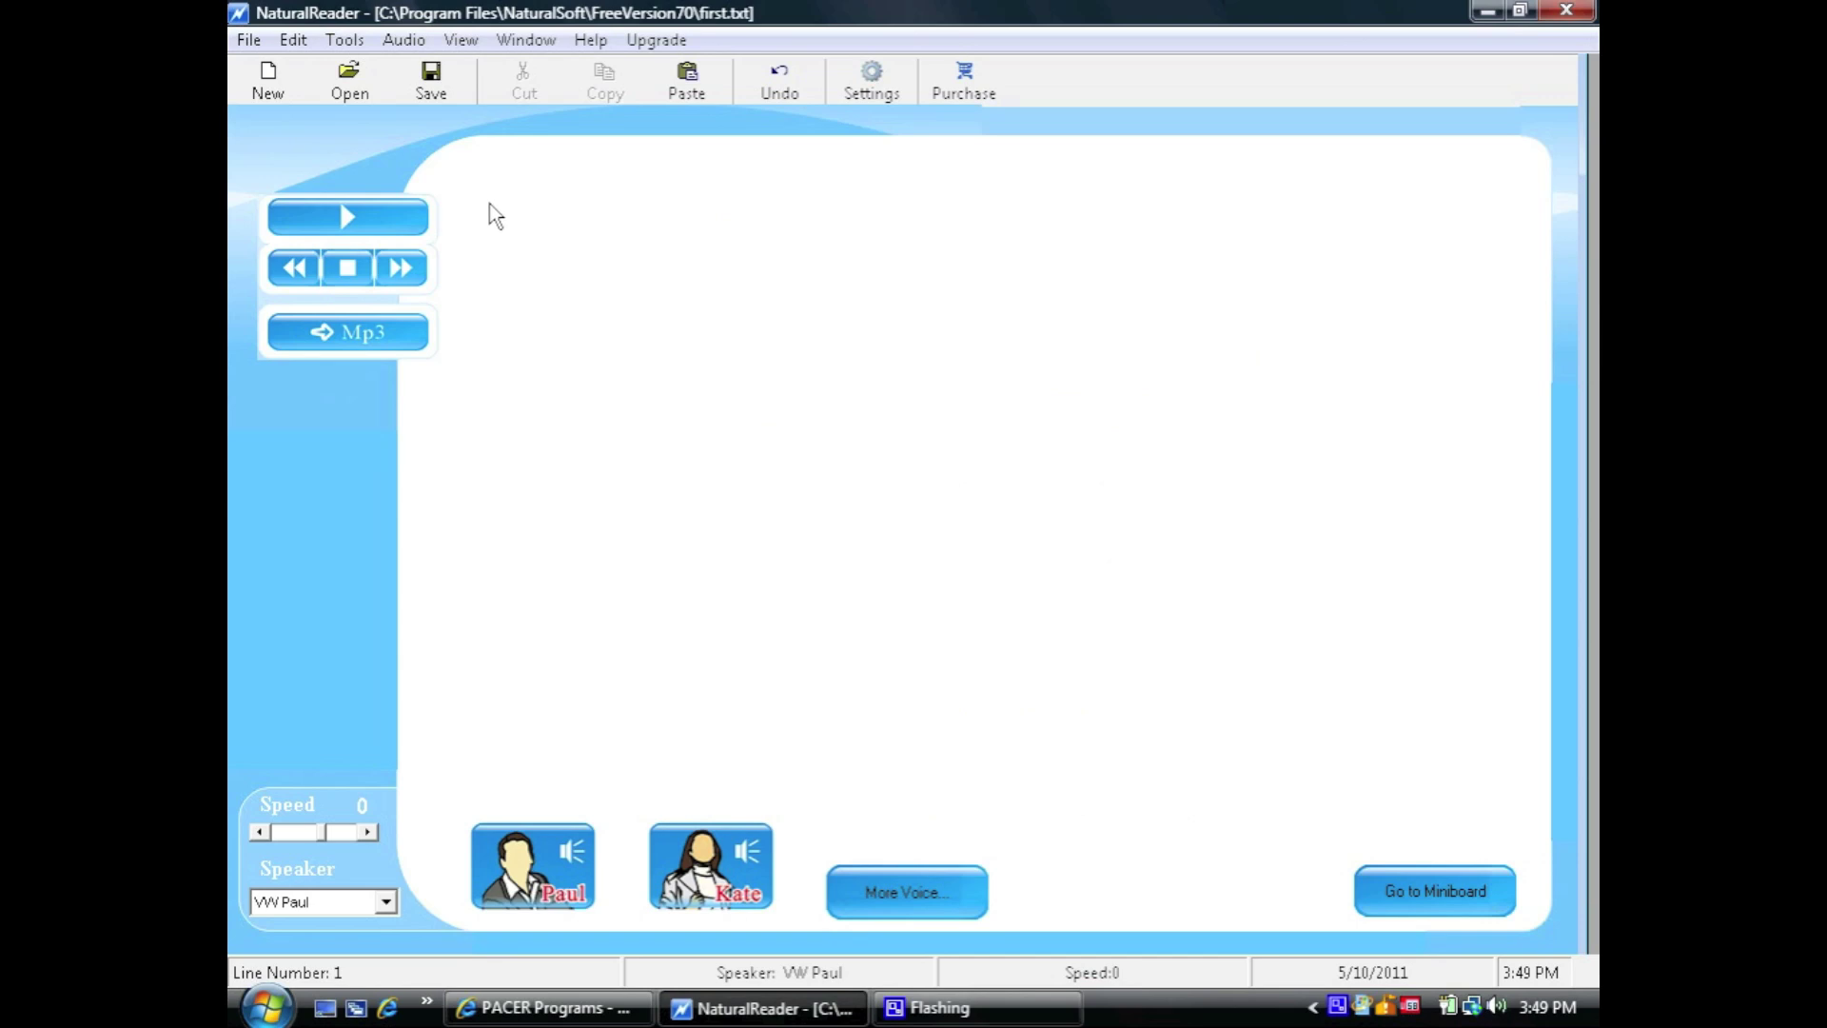
Paste the PACER sentence, have it read aloud from the start, then switch to the miniboard.
click(686, 82)
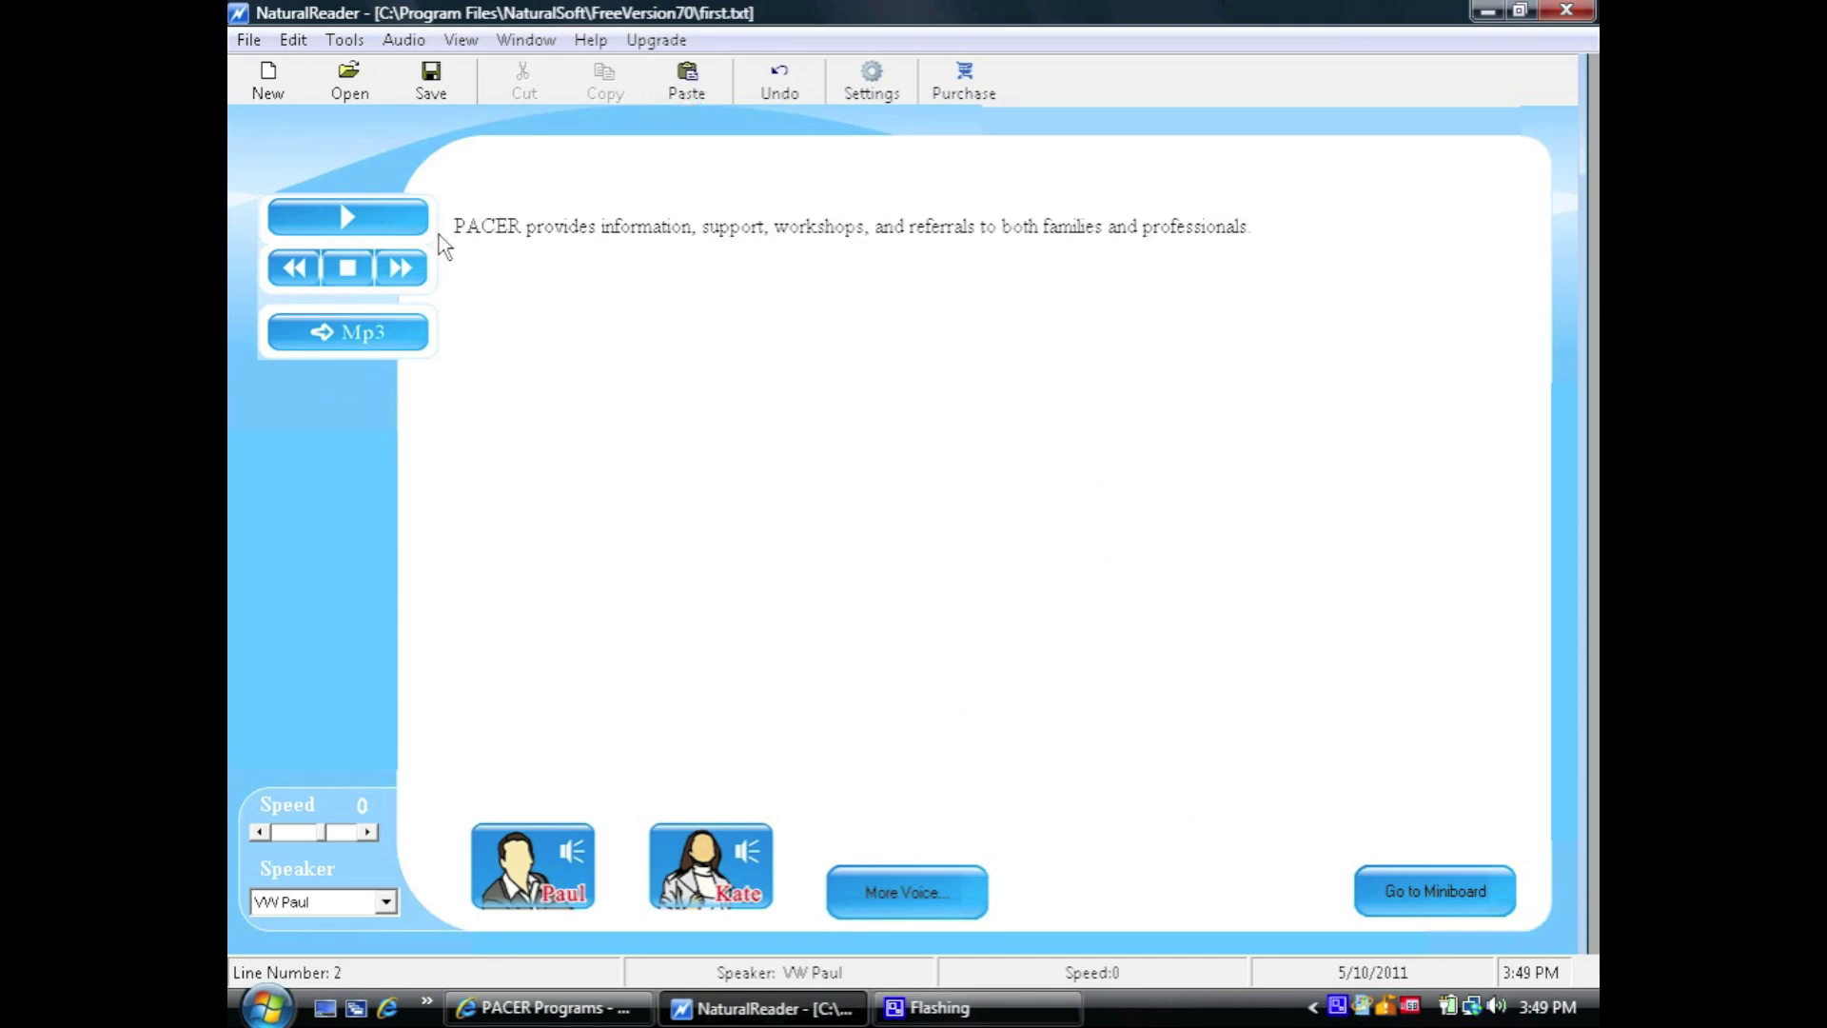
triple_click(454, 232)
click(463, 238)
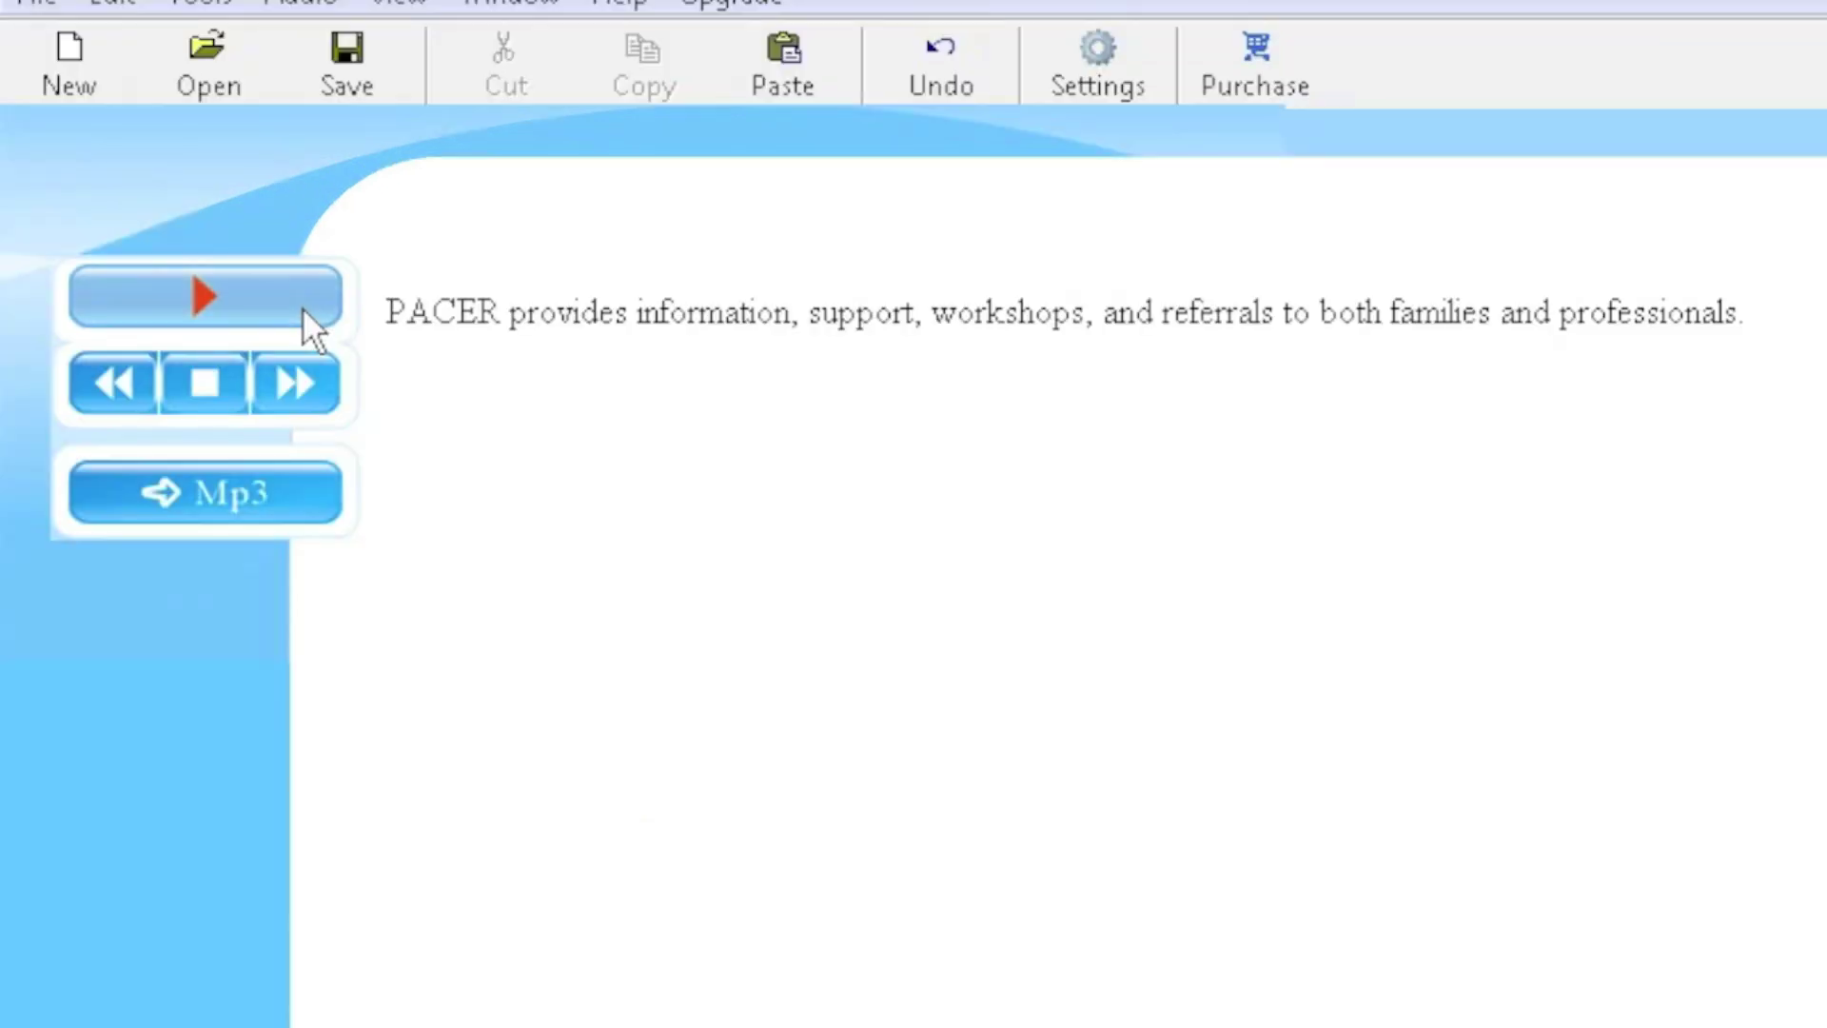
click(406, 234)
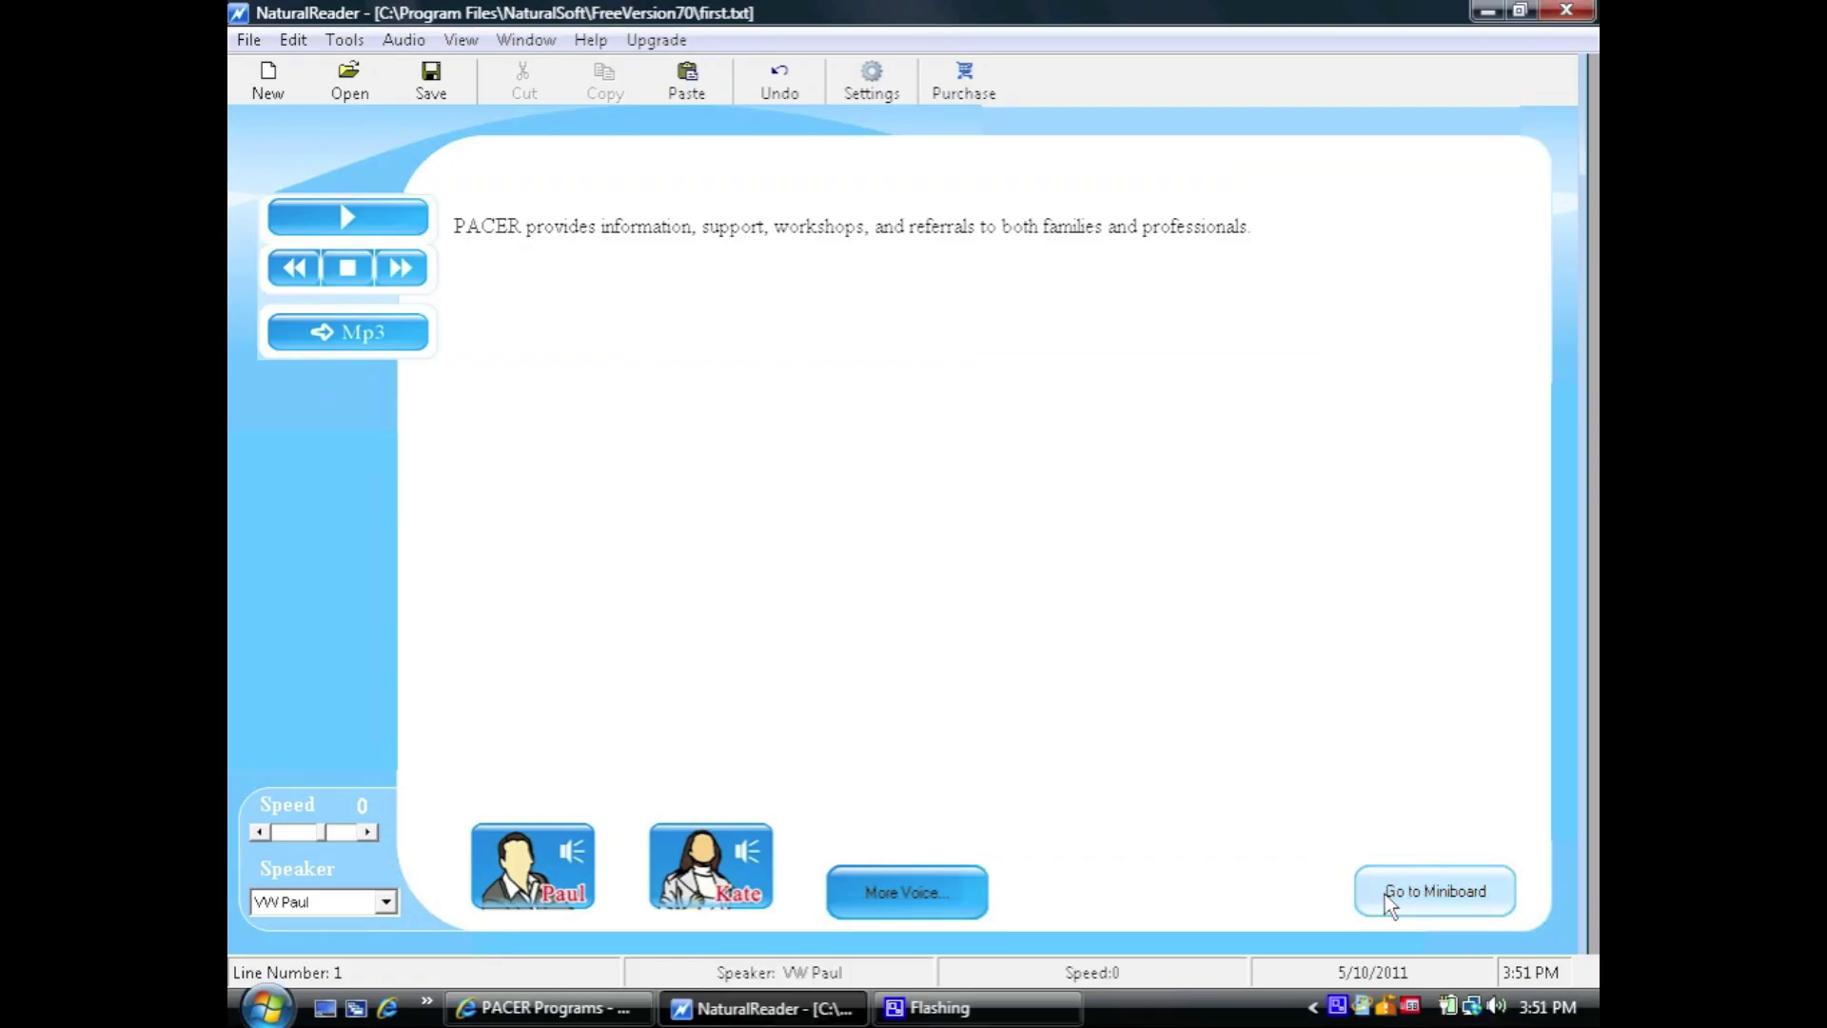
click(1385, 893)
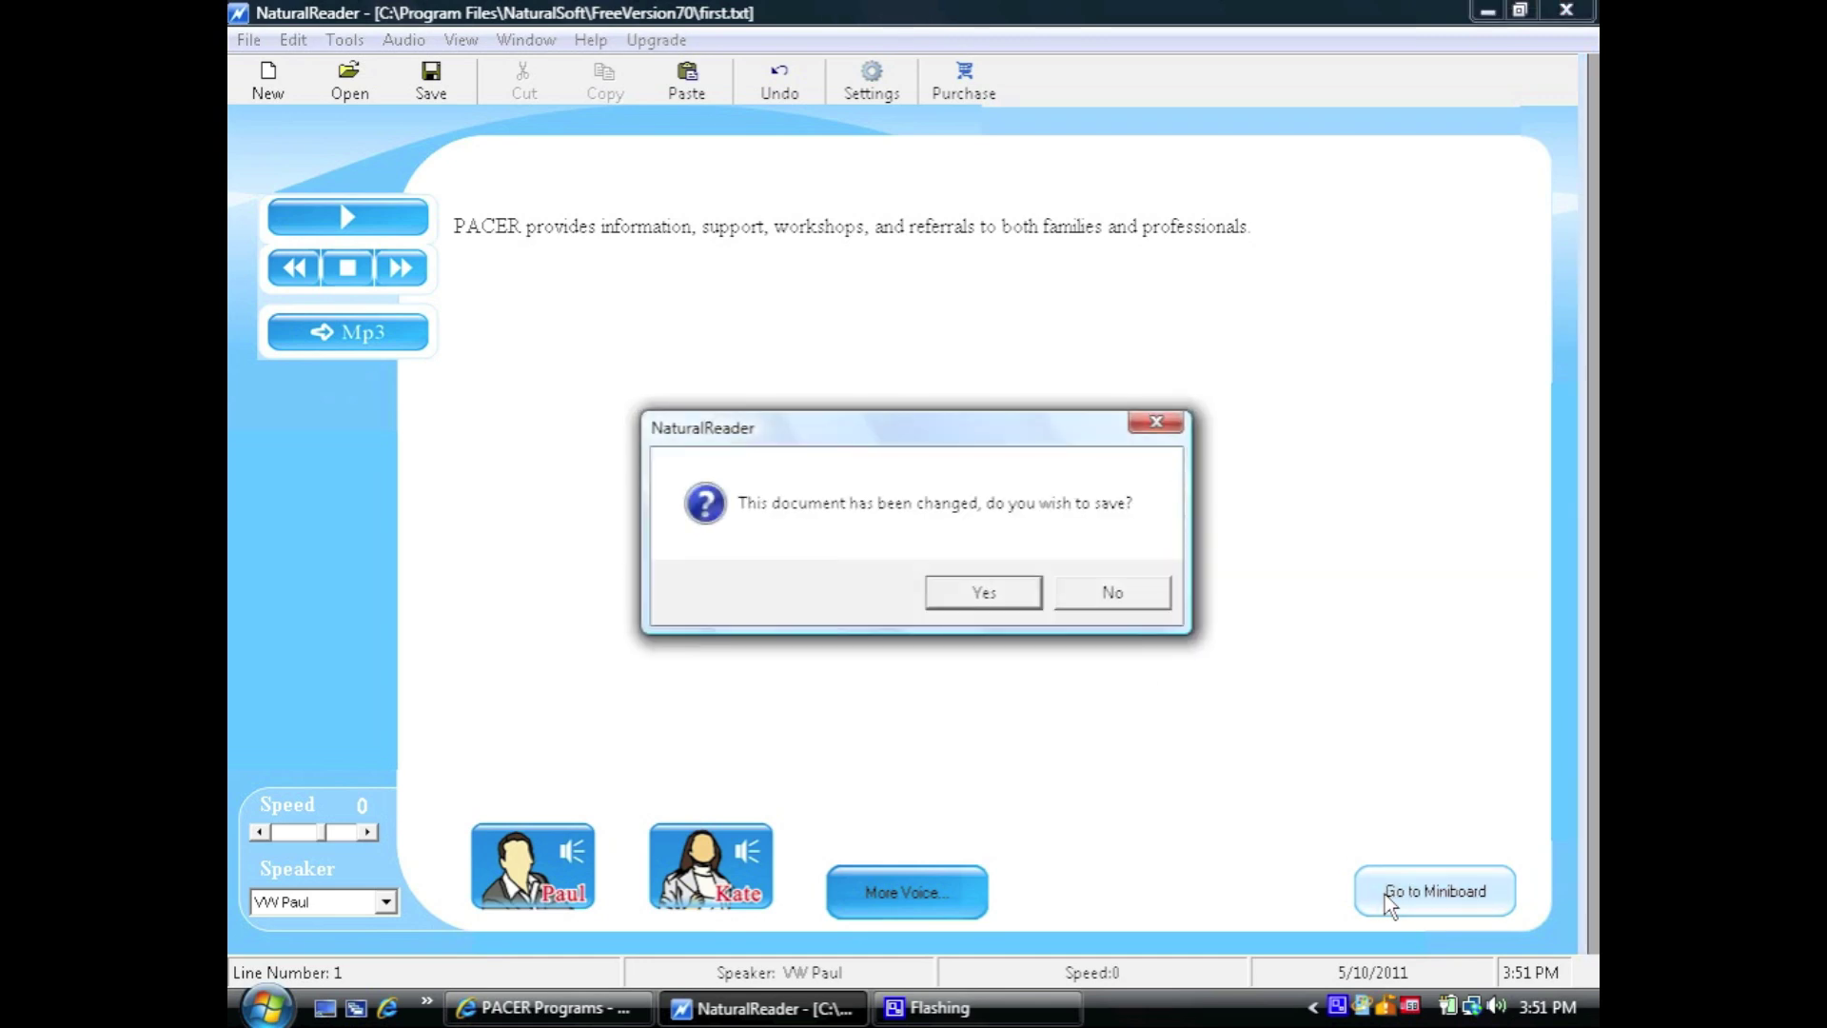
Discard the document changes and move the miniboard to the screen's bottom-right corner.
click(1086, 597)
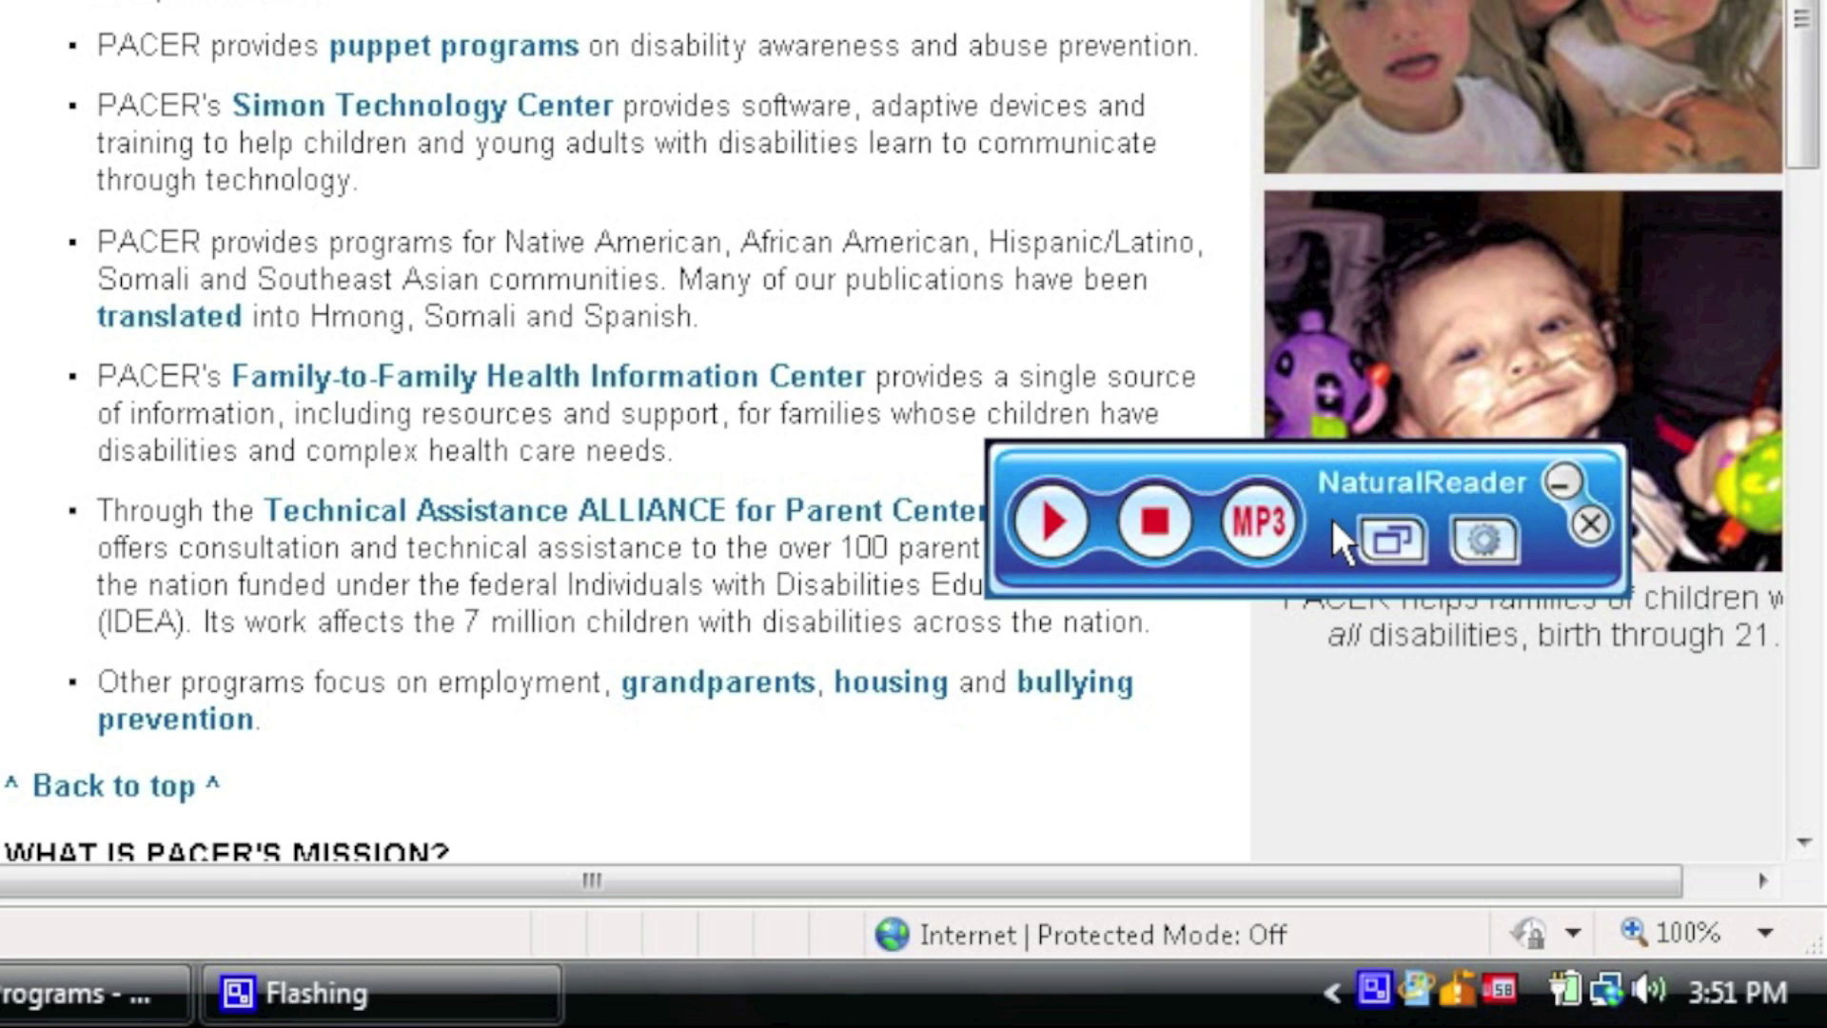
drag(1332, 518, 1530, 804)
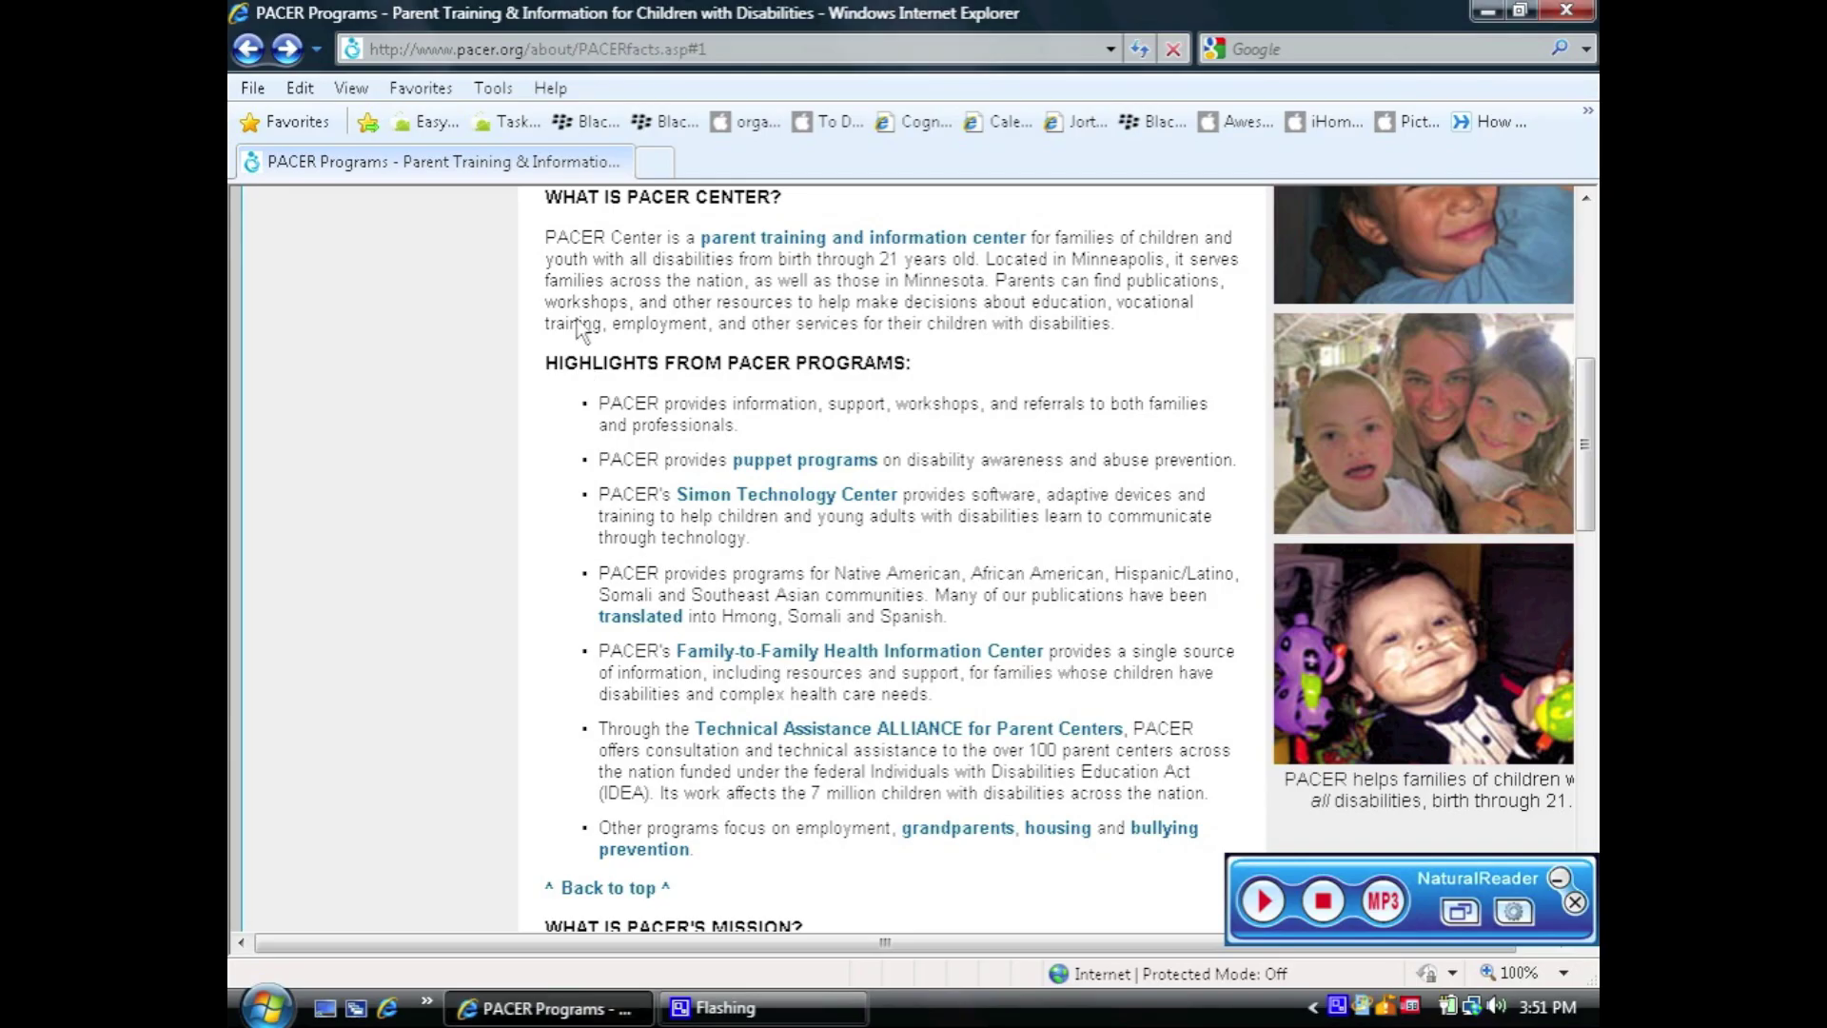
drag(1581, 501, 1581, 342)
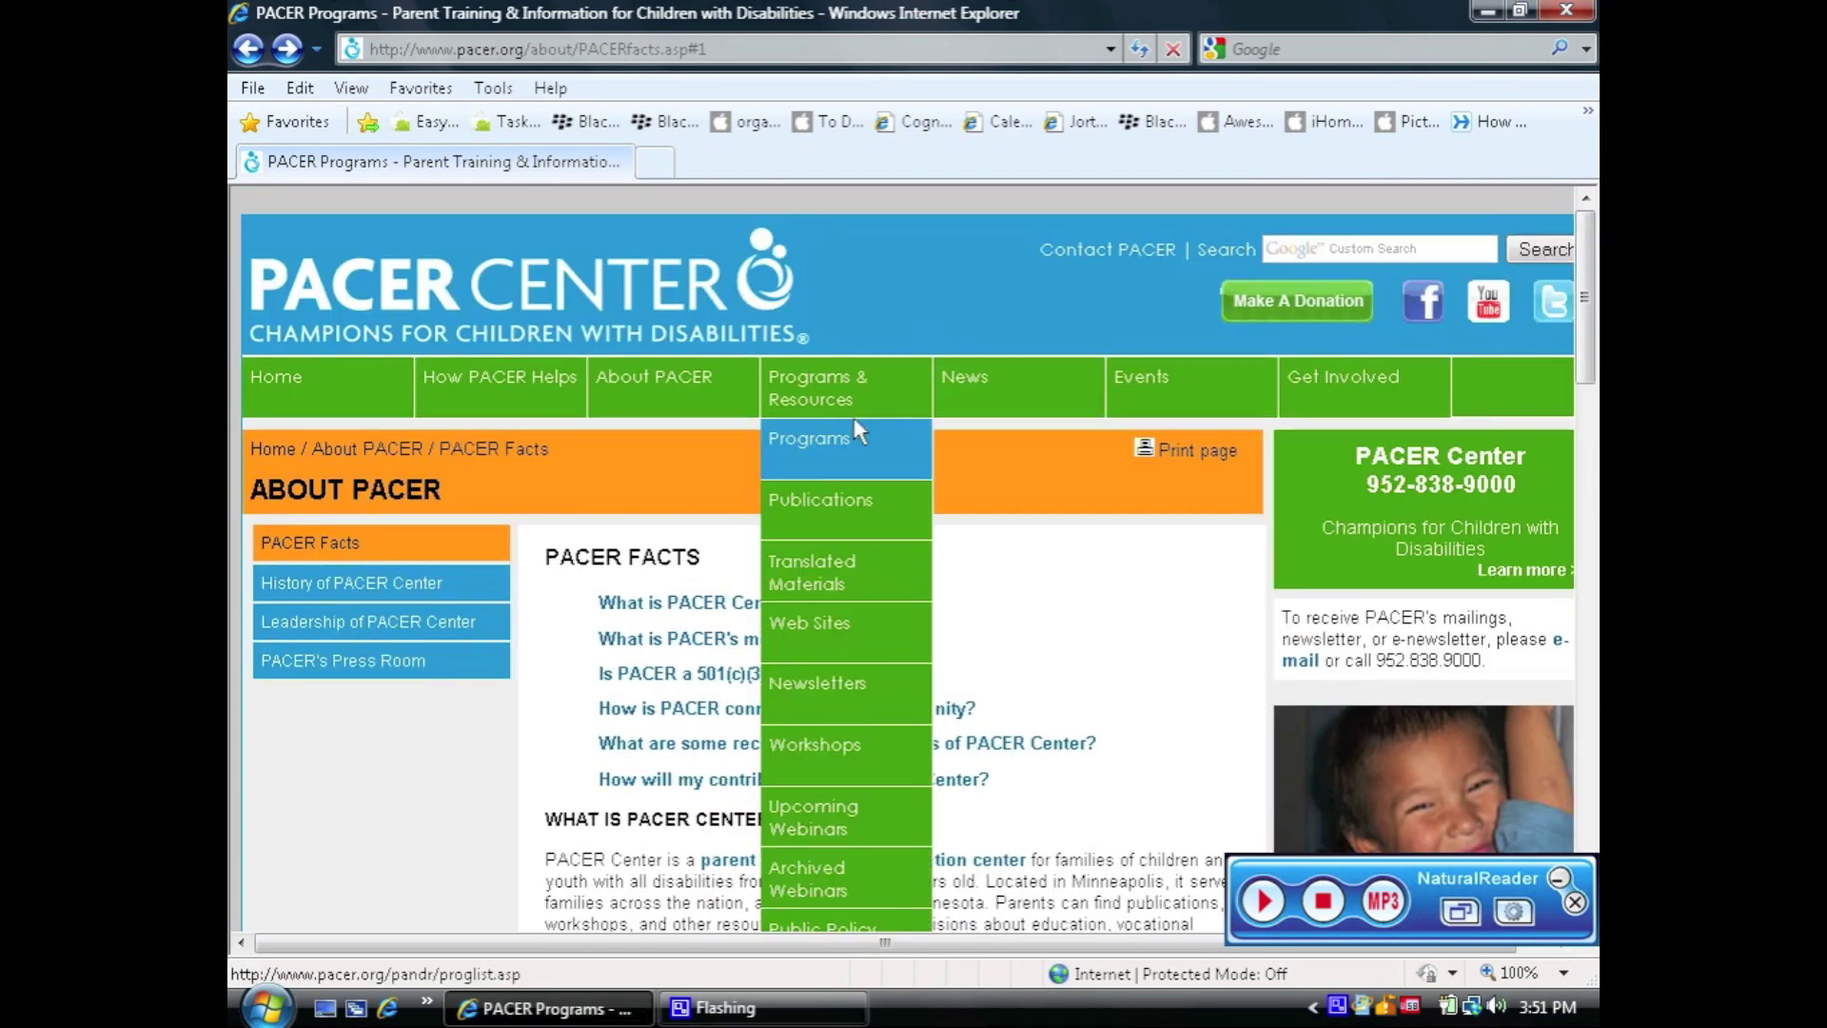
On About PACER Center, read the mission and 'Founded in 1977' paragraphs aloud, then stop.
click(655, 369)
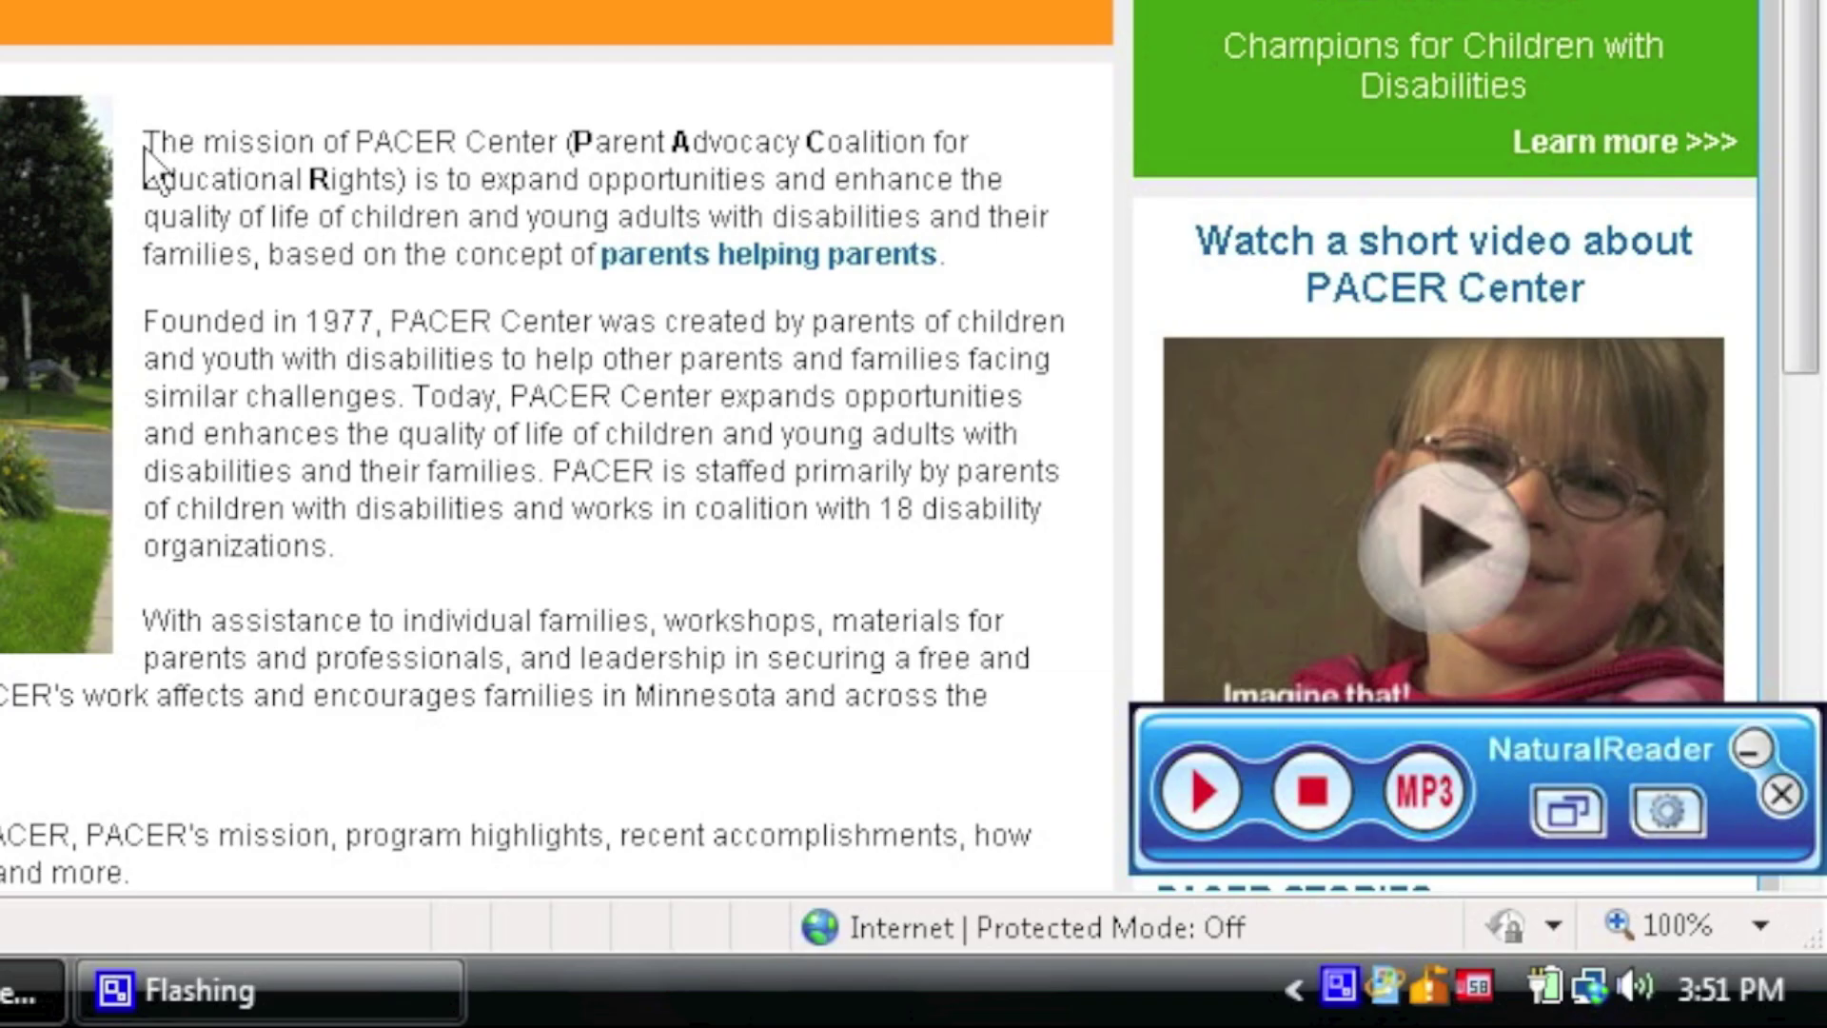
drag(695, 553, 1152, 783)
drag(990, 569, 1001, 583)
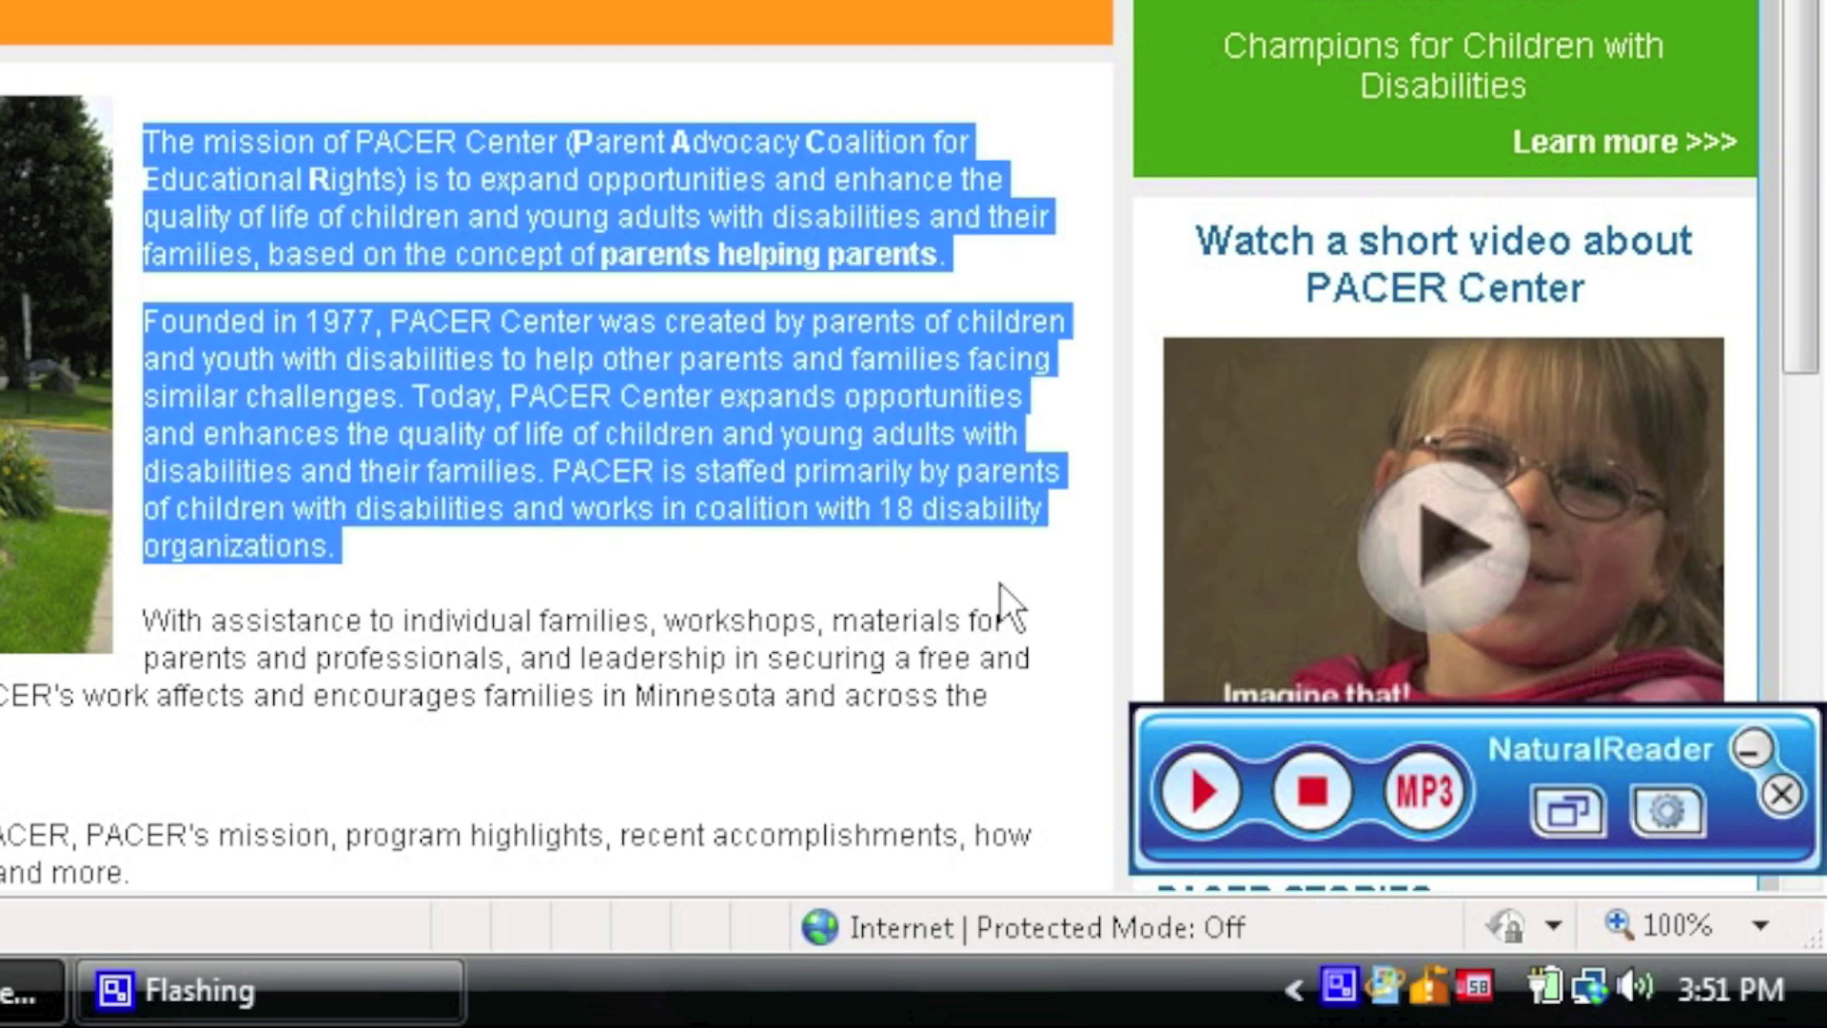
click(1202, 799)
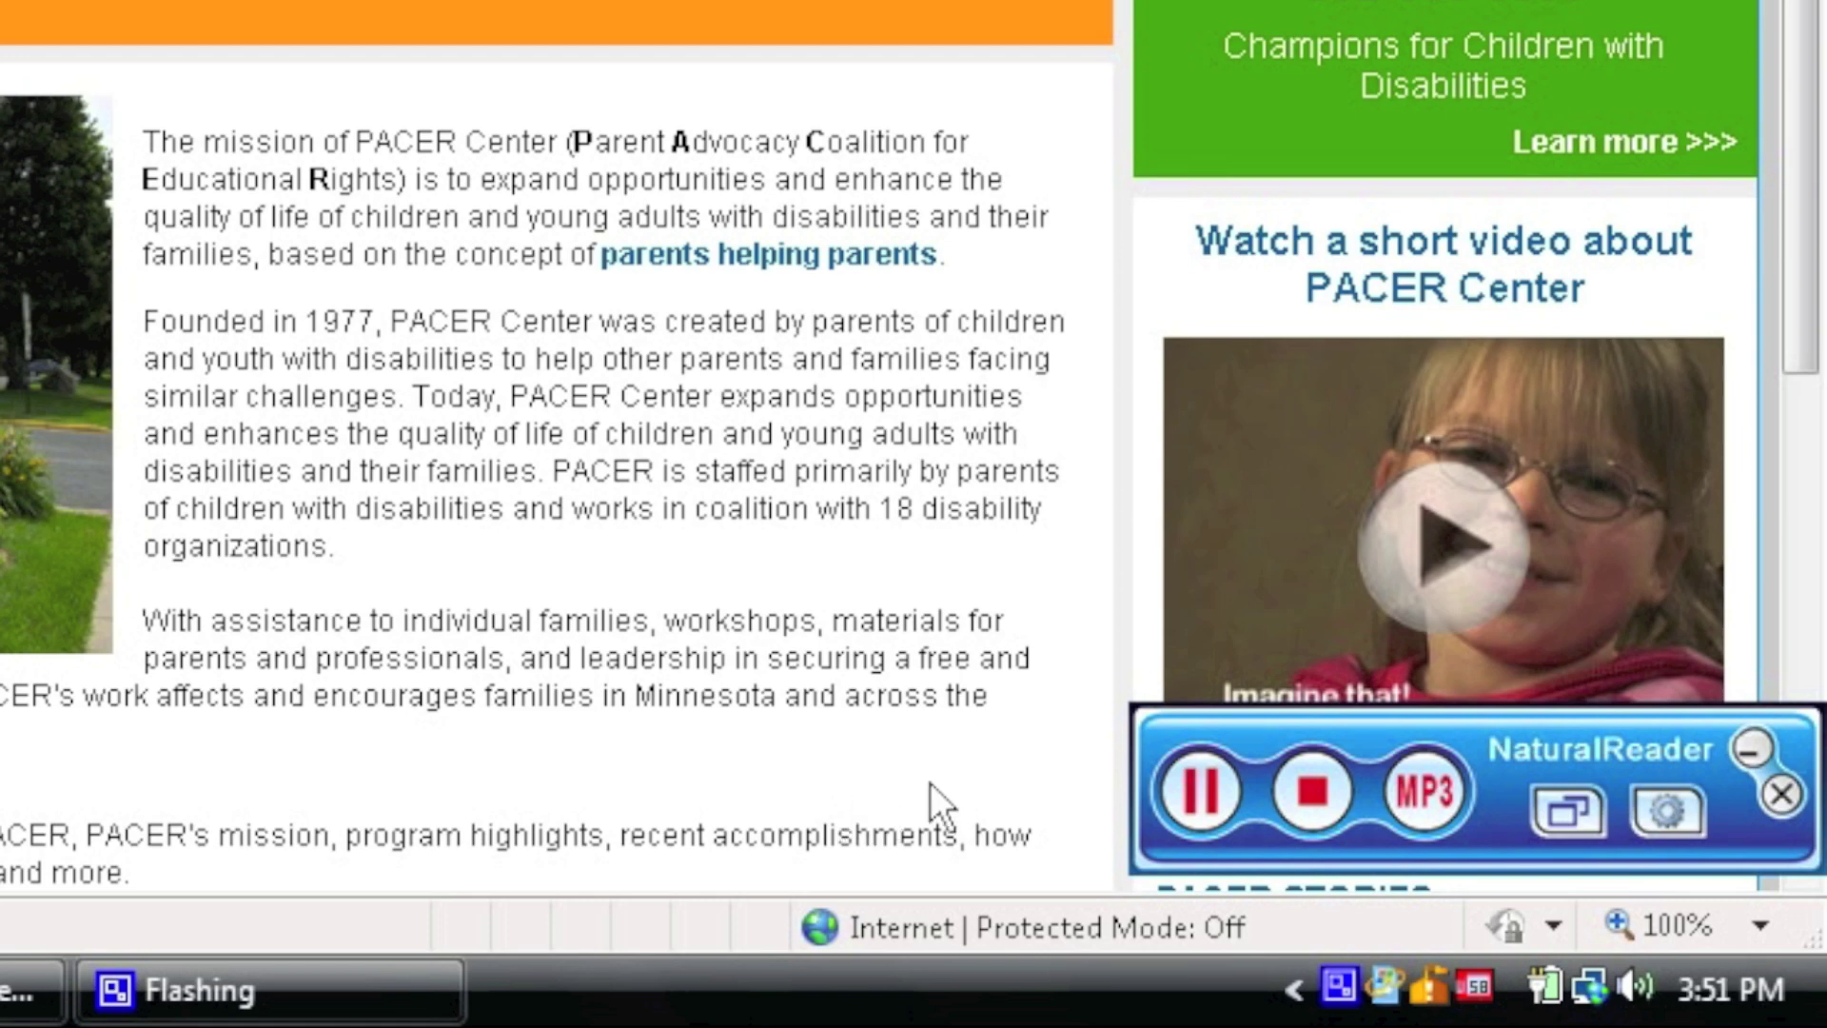
click(1305, 789)
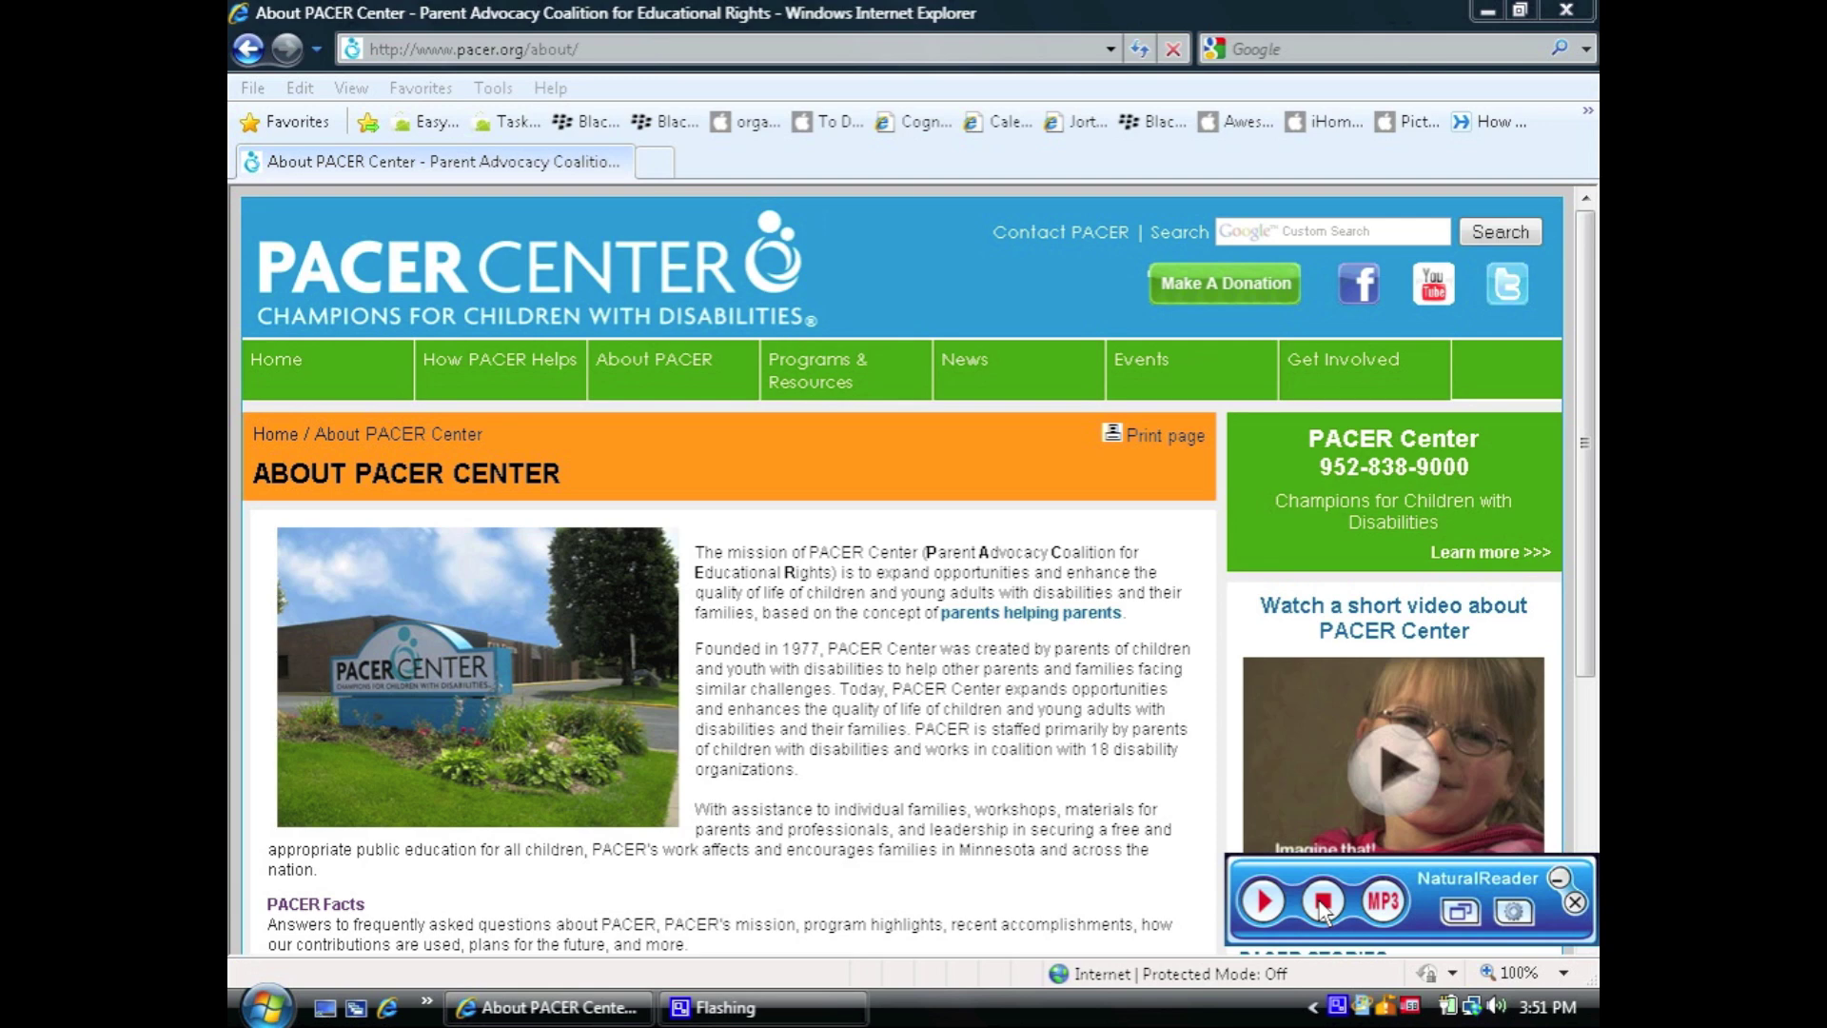